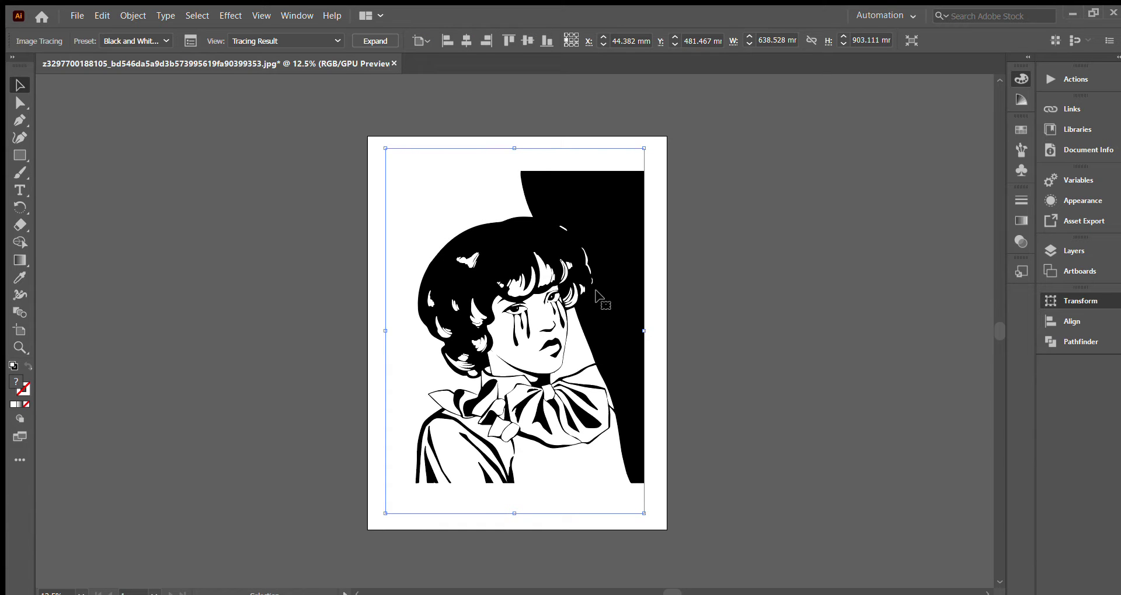
- Expand the image tracing into paths and remove all its white areas using a Magic Wand selection
left_click(375, 41)
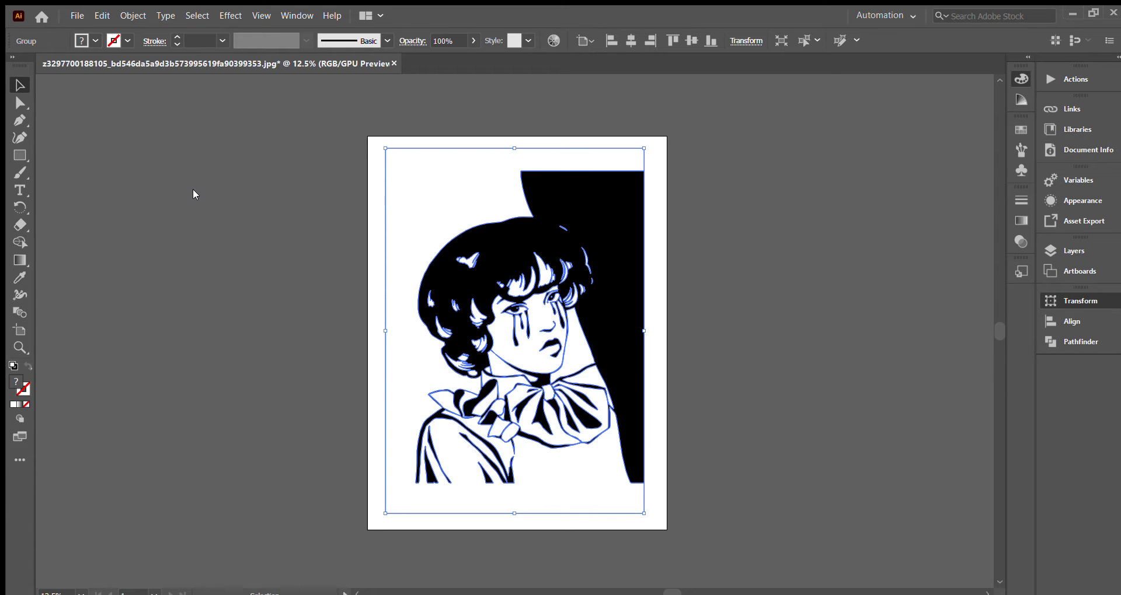
key("y")
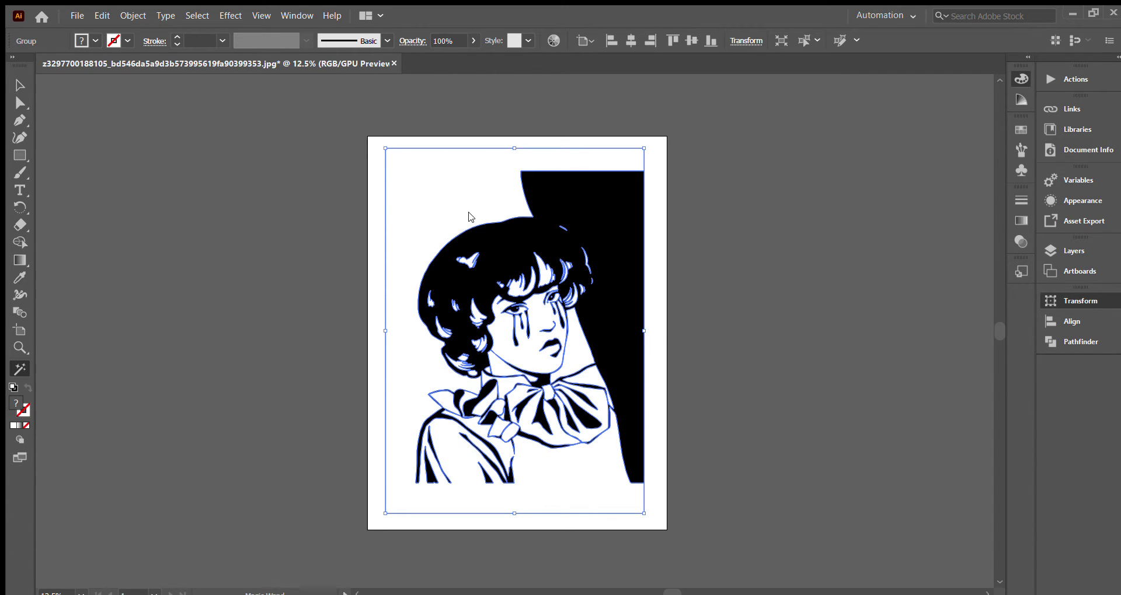
left_click(459, 212)
left_click(455, 201)
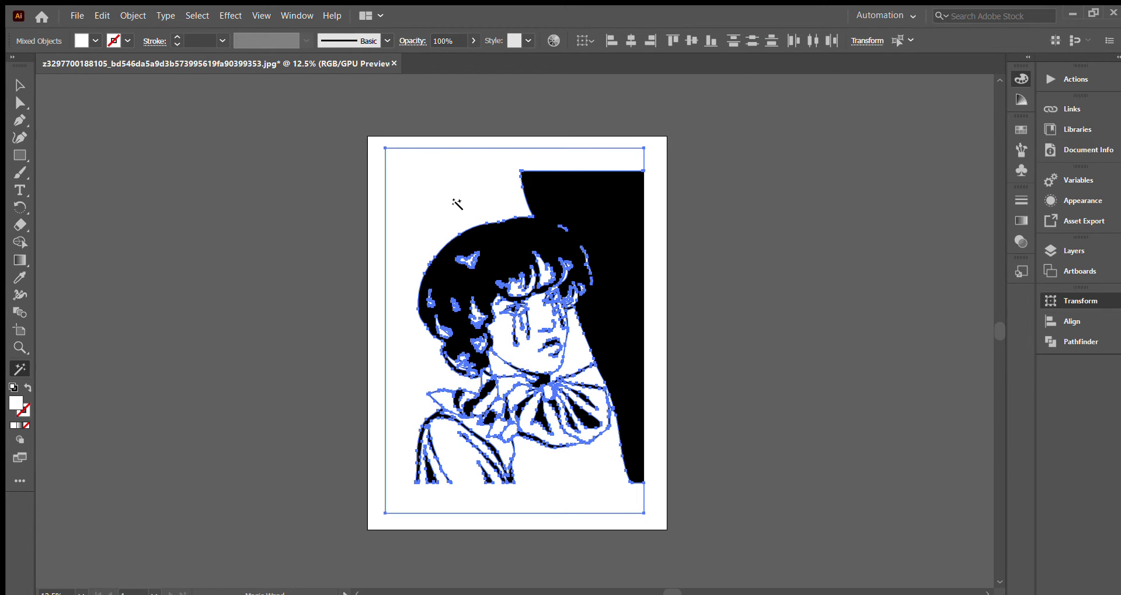
key("ctrl+shift+a")
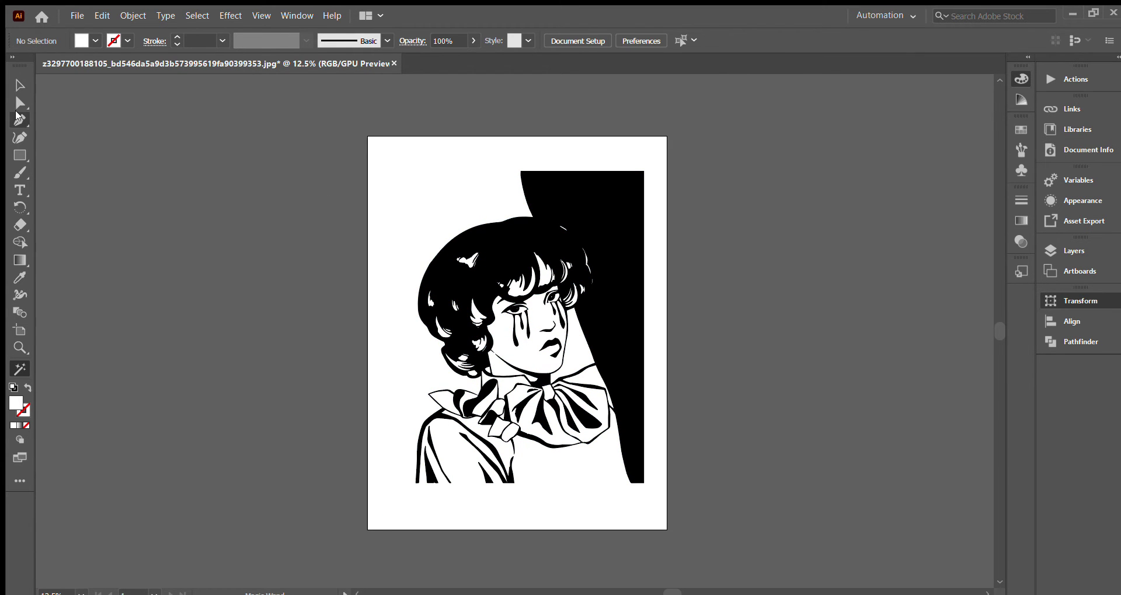
- Move the black portrait artwork off the artboard onto the empty canvas to its left and deselect it
left_click(20, 80)
left_click_drag(620, 267, 317, 246)
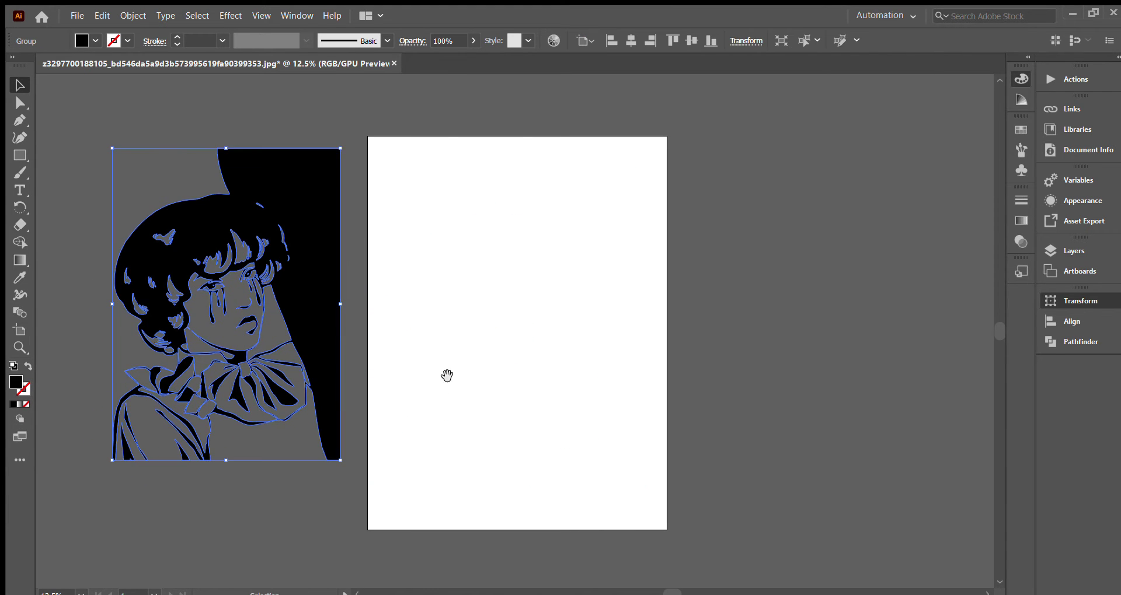
left_click_drag(464, 455, 733, 460)
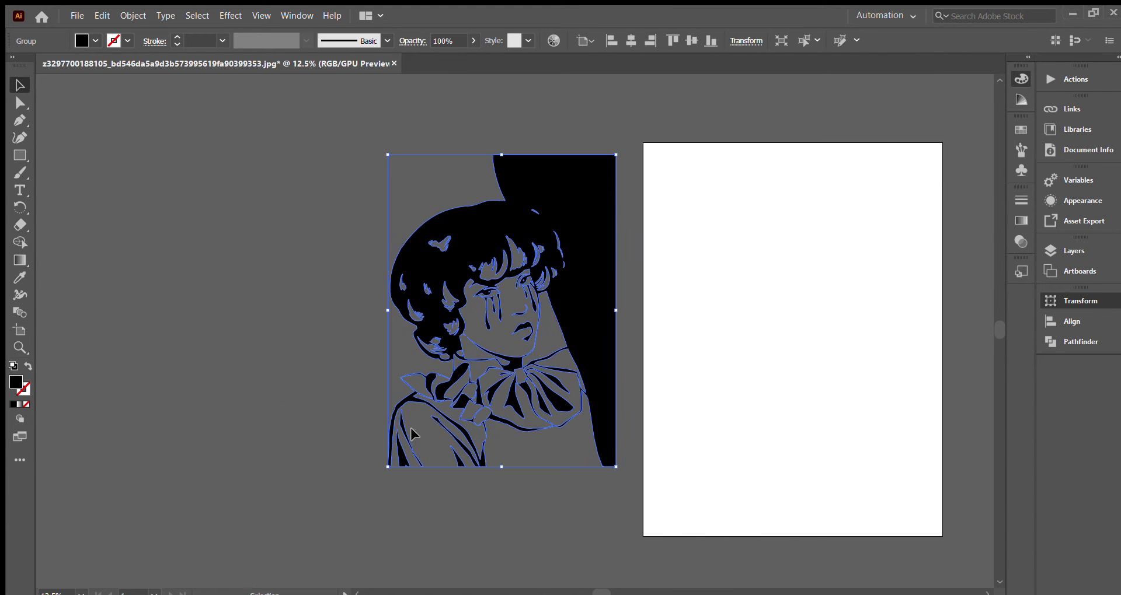
key("ctrl+shift+a")
left_click_drag(594, 353, 554, 355)
left_click(692, 353)
- Draw a rectangle covering the whole portrait with a margin around it, and fill it with a dark grey sampled by Eyedropper
left_click(20, 155)
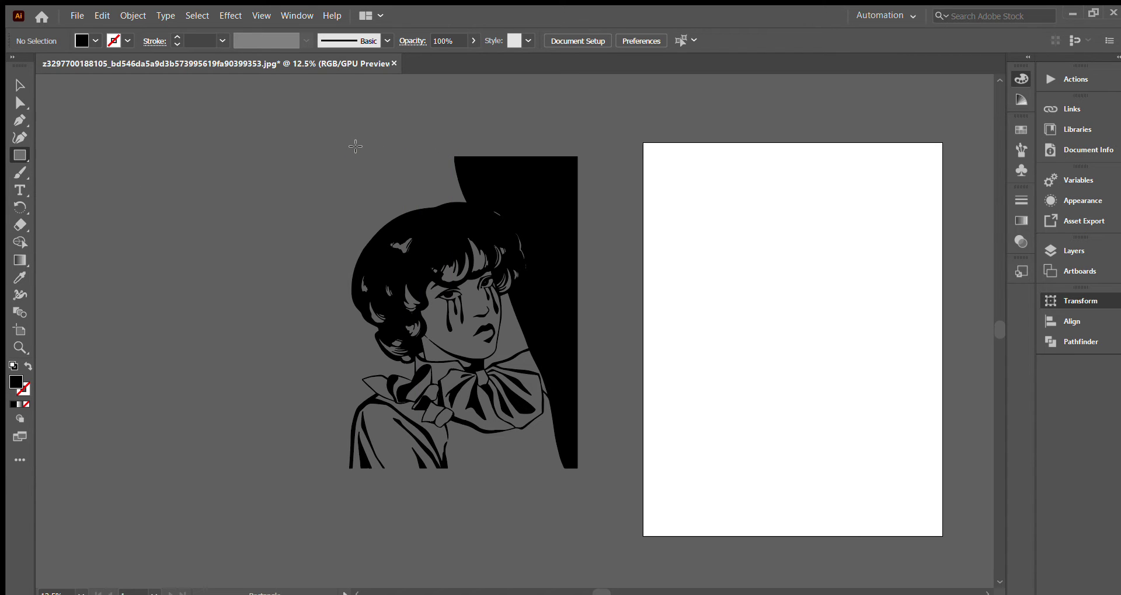
mouse_move(282, 133)
left_mouse_down()
mouse_move(455, 131)
mouse_move(607, 243)
mouse_move(645, 403)
mouse_move(611, 524)
mouse_move(598, 485)
left_mouse_up()
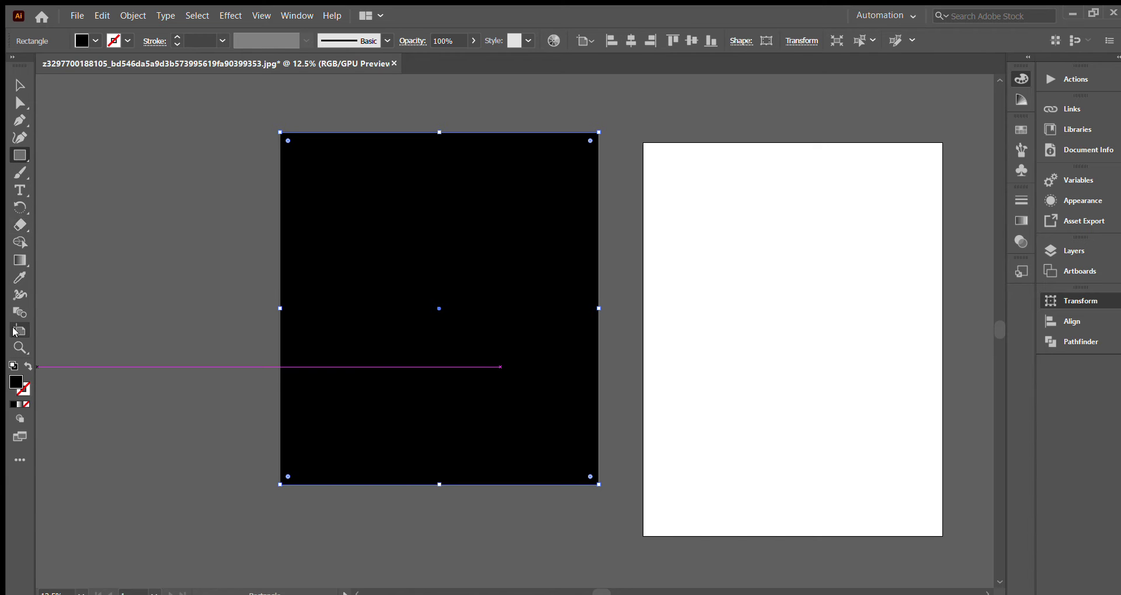
left_click(20, 277)
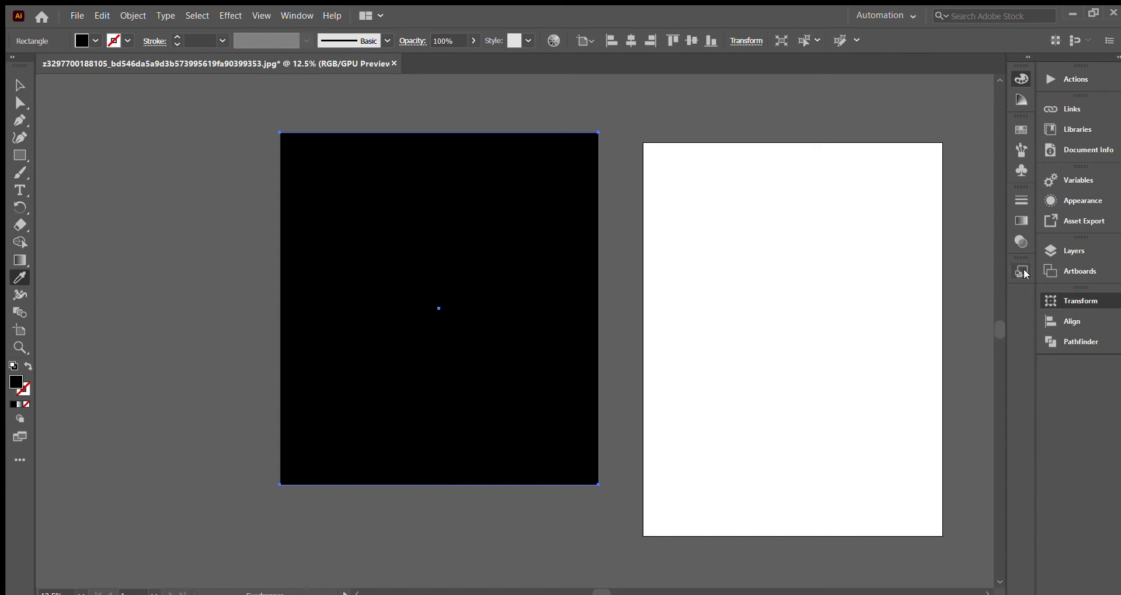
left_click(217, 205)
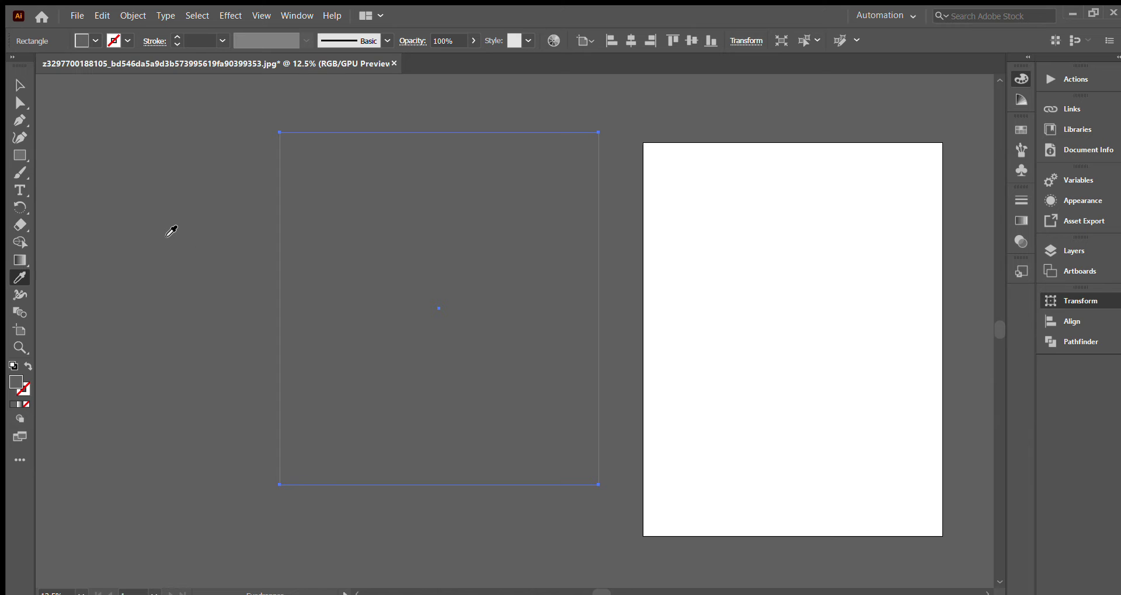
key("ctrl+z")
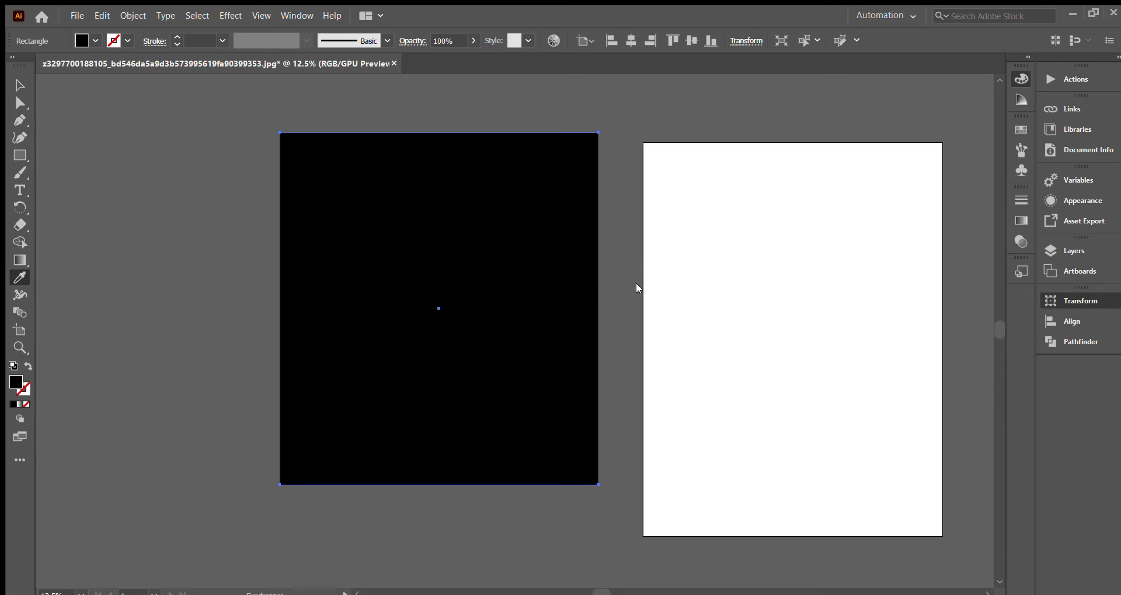
key("ctrl+shift+z")
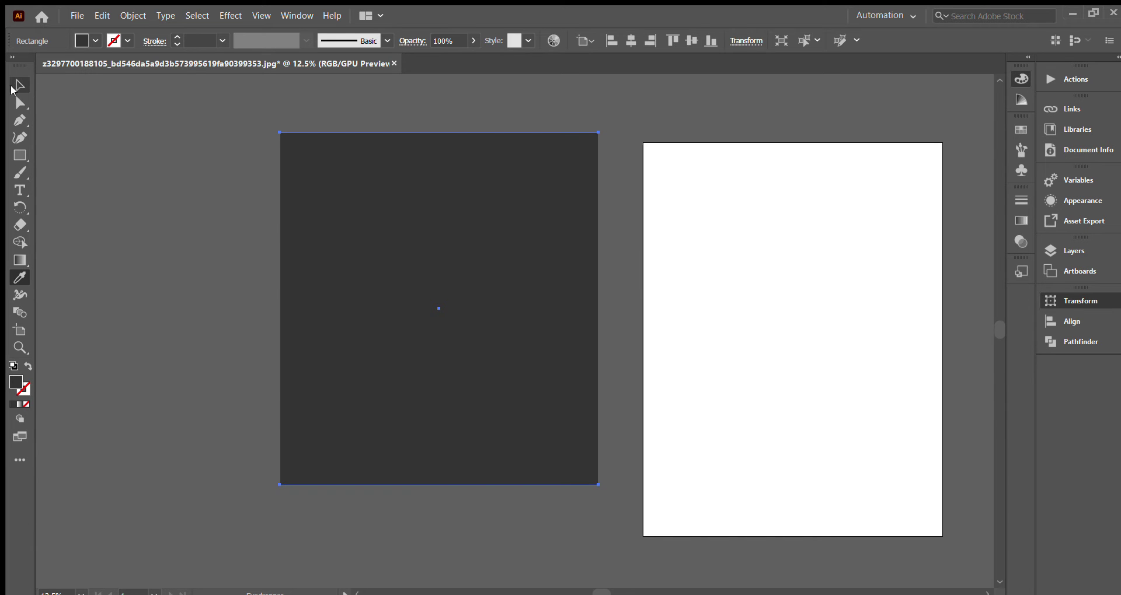
left_click(20, 86)
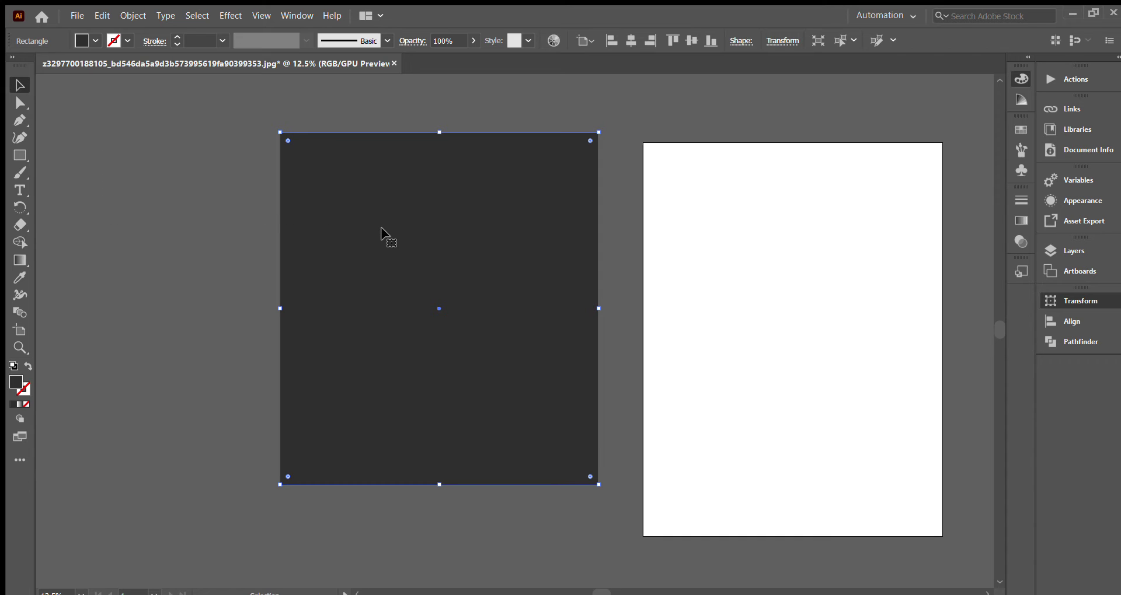
- Send the dark grey rectangle behind the portrait and pull its left edge in closer to the artwork
key("a")
key("ctrl+shift+bracketleft")
key("v")
left_click(141, 225)
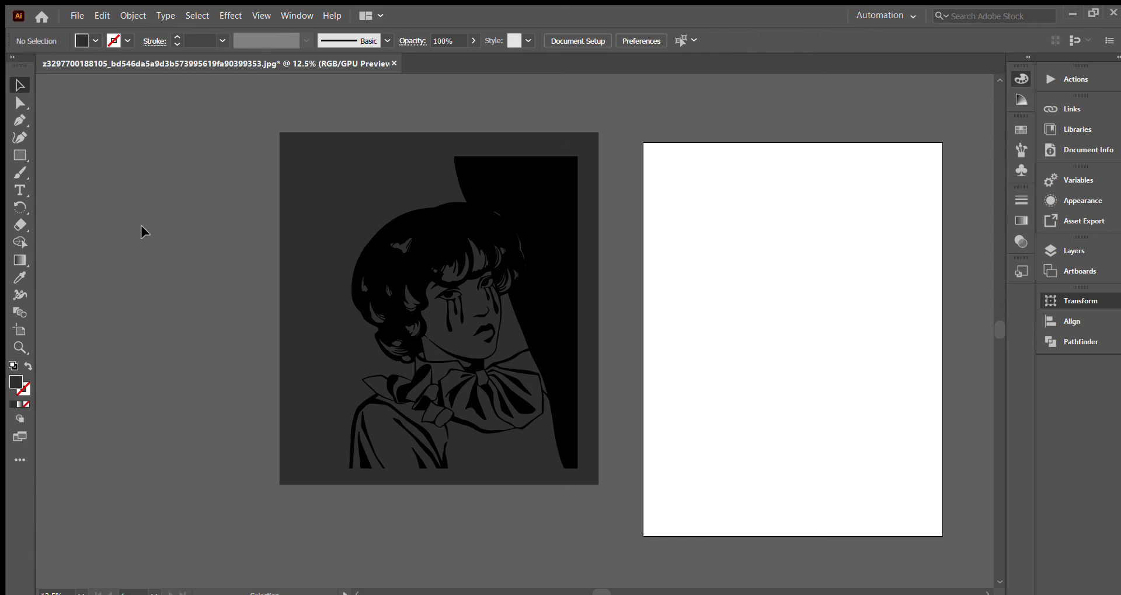
left_click(281, 271)
left_click_drag(280, 308, 318, 310)
left_click(158, 281)
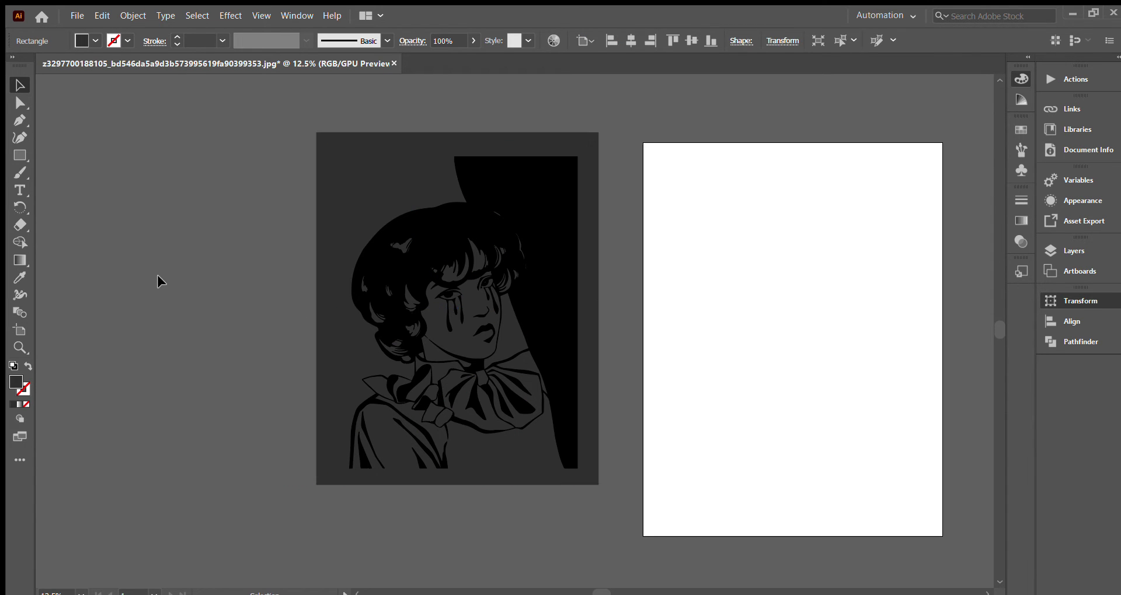
- Subtract the black portrait shapes from the dark grey rectangle with a Pathfinder operation
left_click(531, 299)
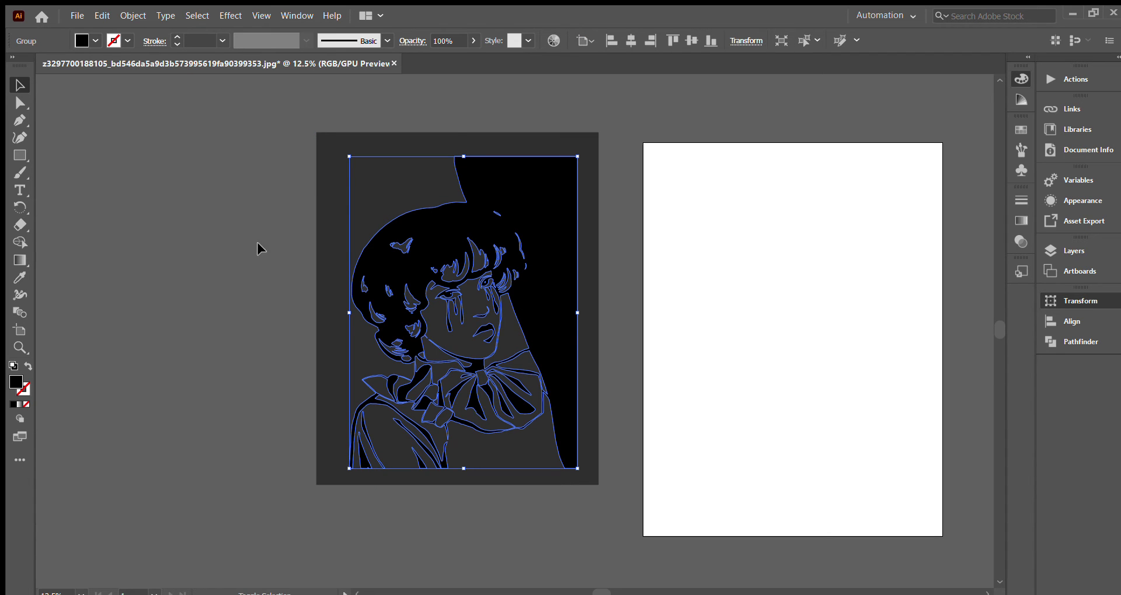
left_click(418, 331)
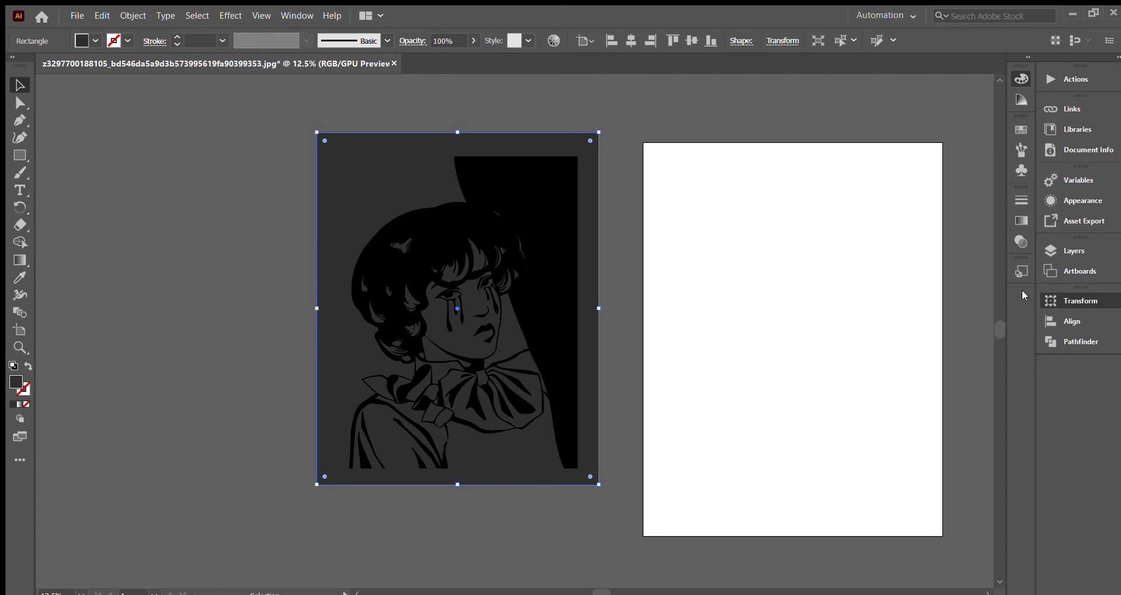
left_click(870, 182)
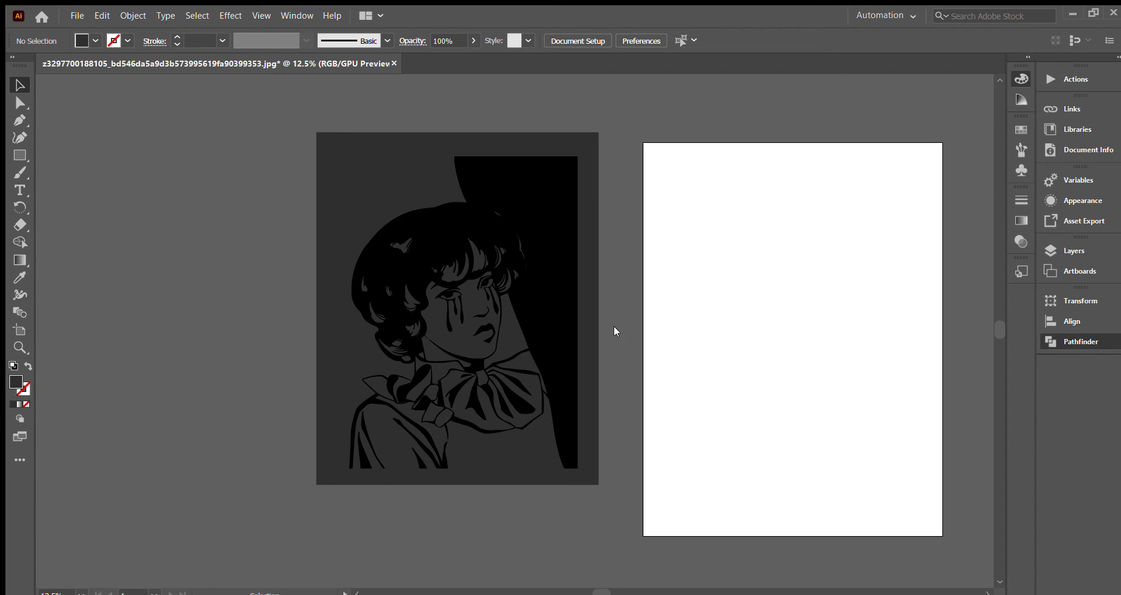
left_click(477, 355)
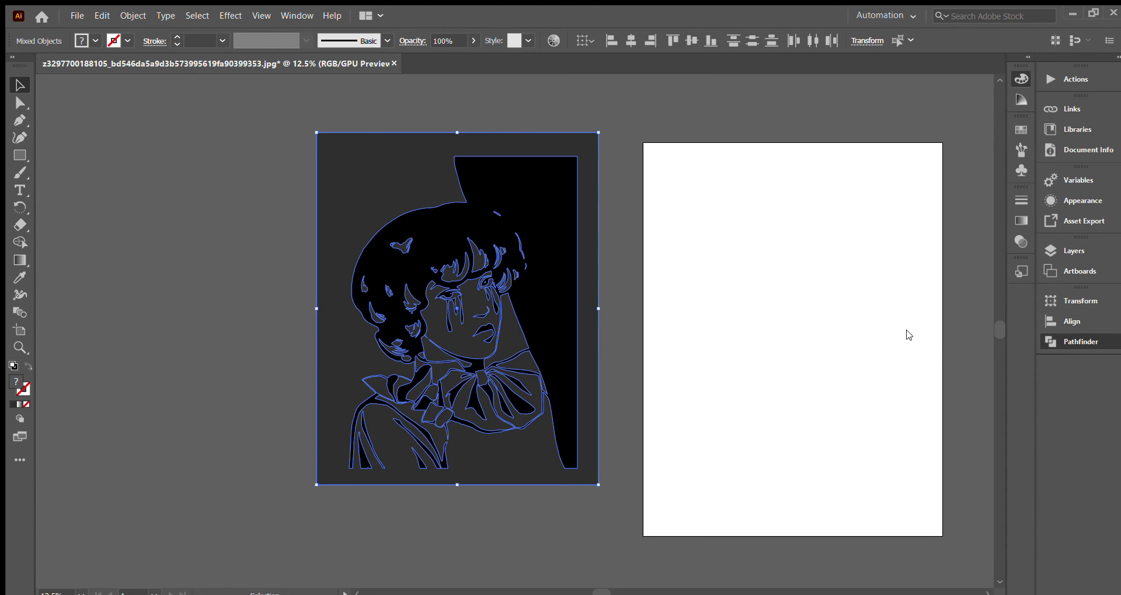
left_click(569, 511)
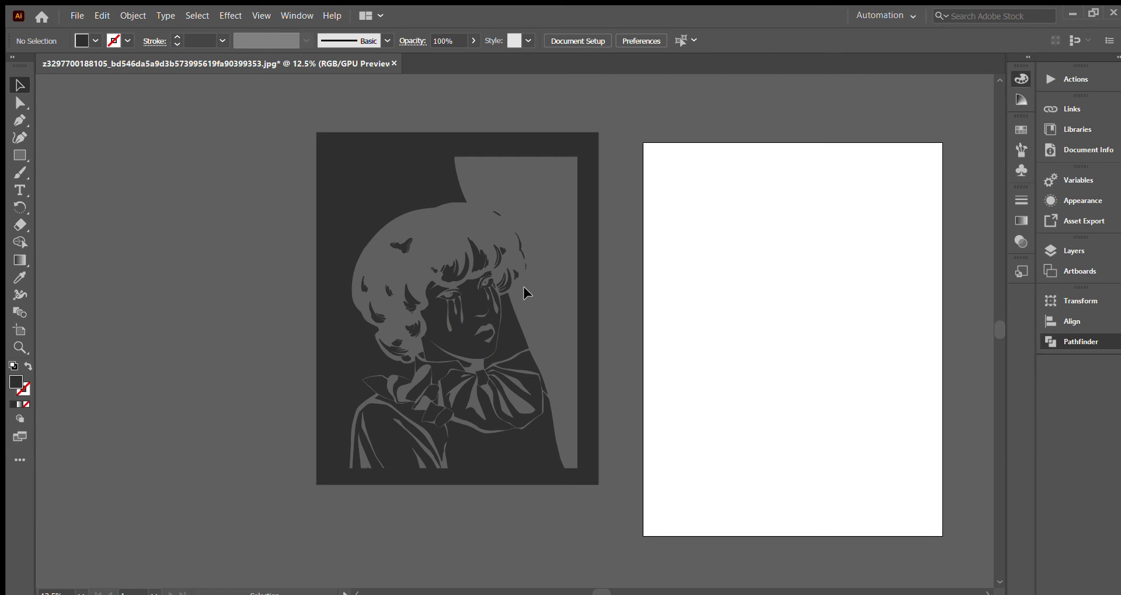
- Show the document in Outline mode and move the cut-out portrait panel onto the artboard
left_click_drag(506, 446, 461, 435)
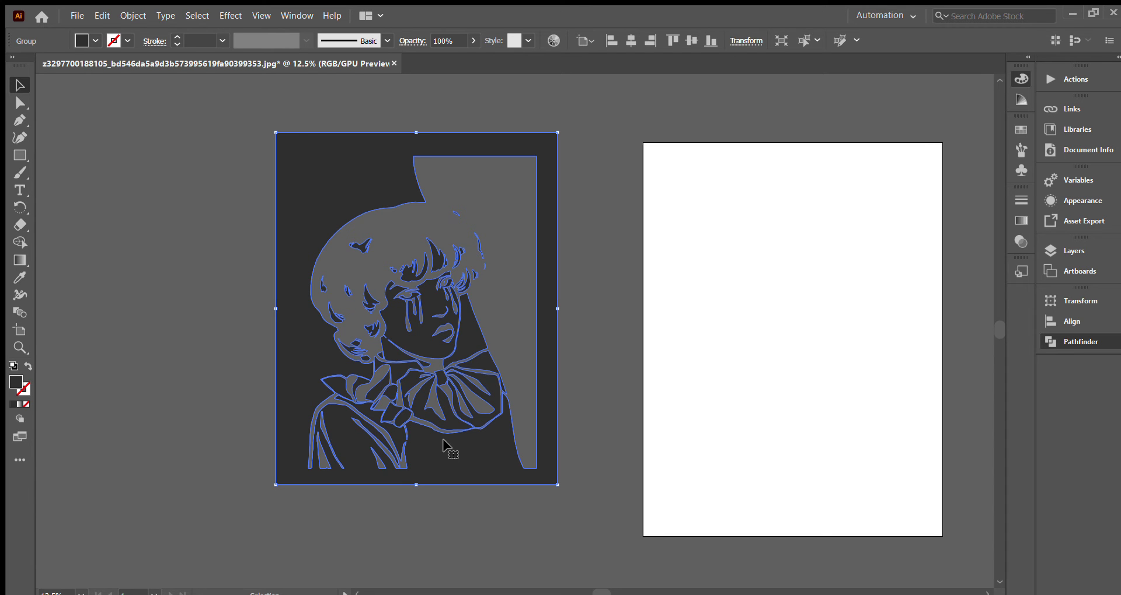
key("ctrl+y")
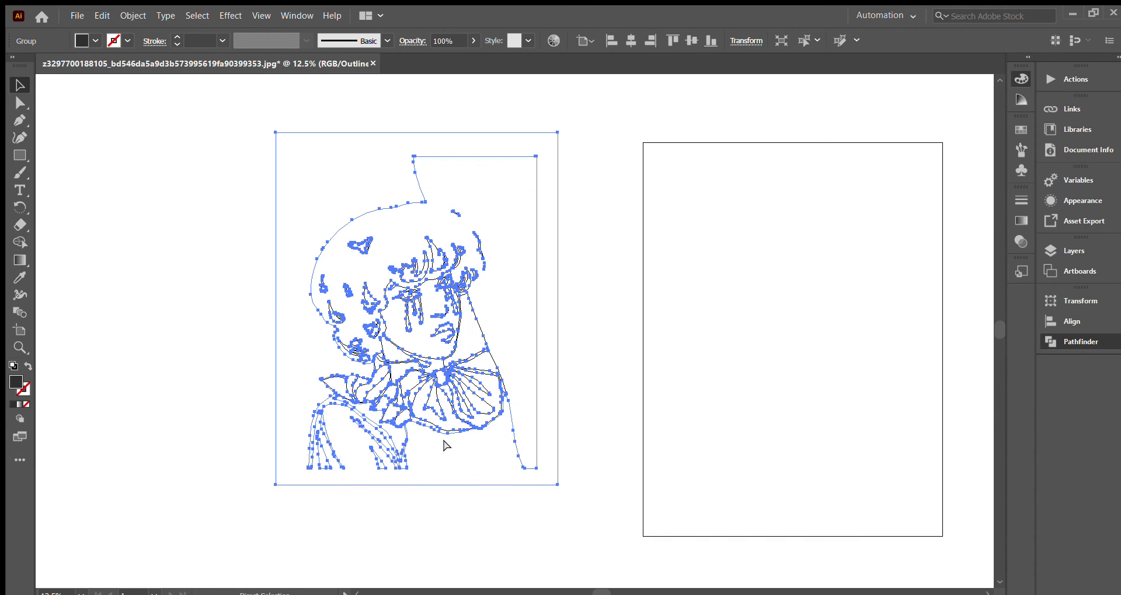
left_click(578, 495)
left_click_drag(593, 382, 856, 392)
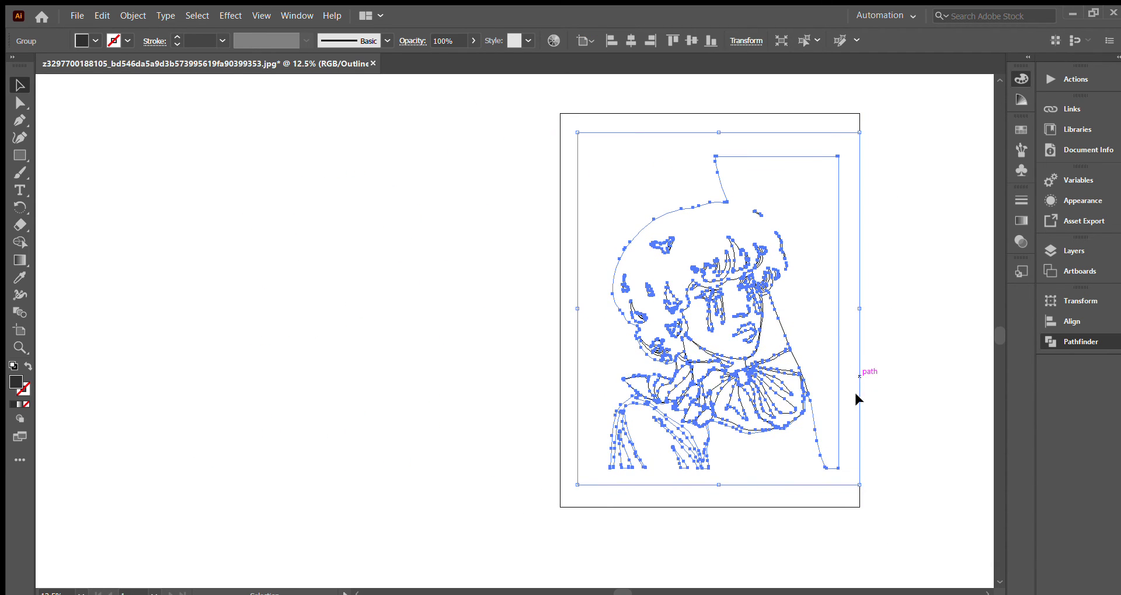
left_click_drag(933, 468, 668, 472)
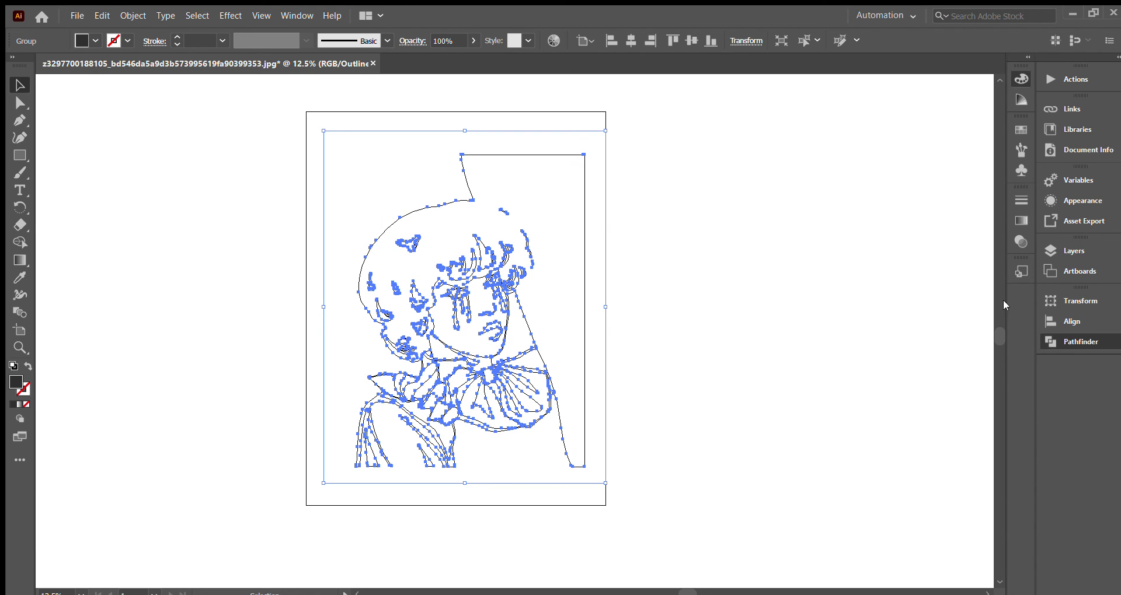
- Flip the portrait panel horizontally and position it inside the artboard with a margin on both sides
left_click(800, 270)
left_click(504, 317)
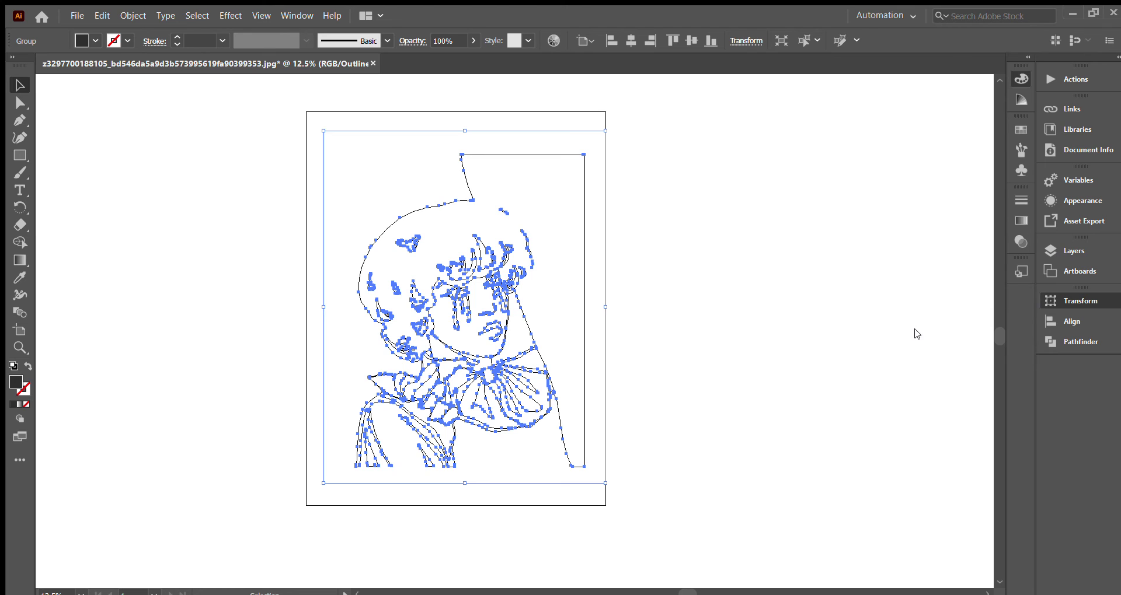
key("ctrl+z")
left_click(749, 319)
left_click_drag(211, 318, 484, 333)
left_click(690, 344)
left_click_drag(541, 388, 532, 380)
left_click(693, 413)
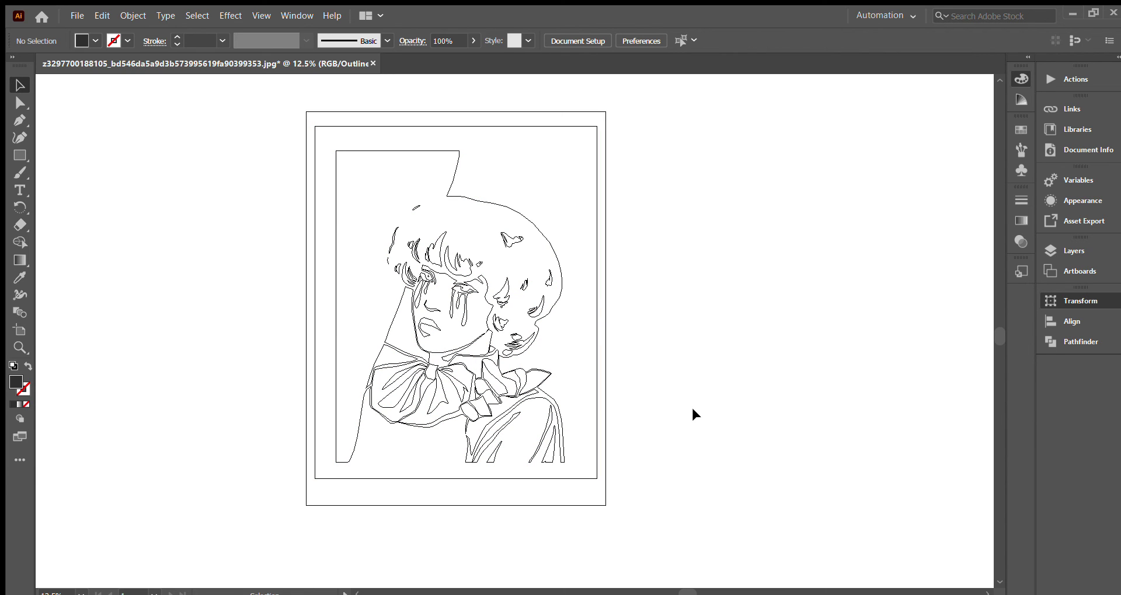